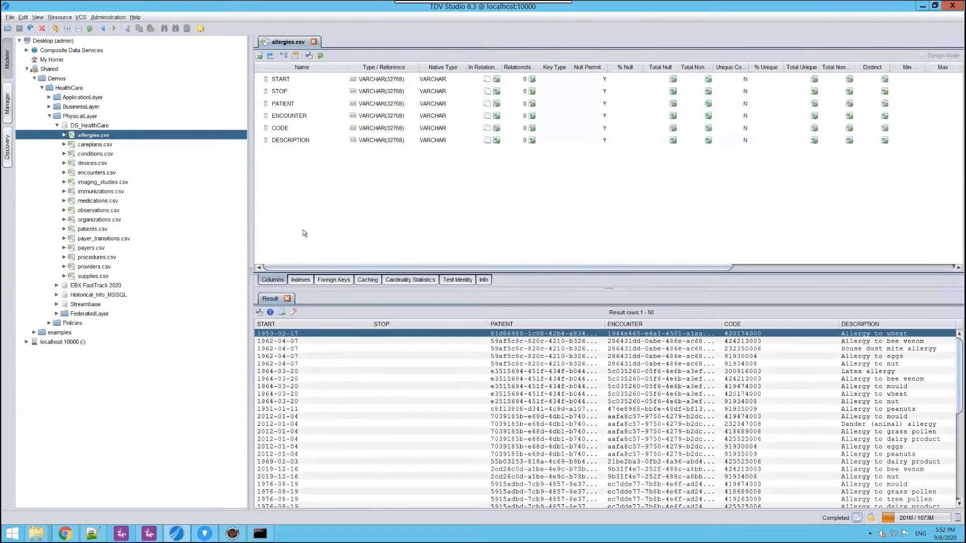
- Open the EBX_PATIENTS table from the EBX FastTrack 2020 source, close allergies.csv, and widen the Name column to read the field names
click(58, 125)
click(57, 135)
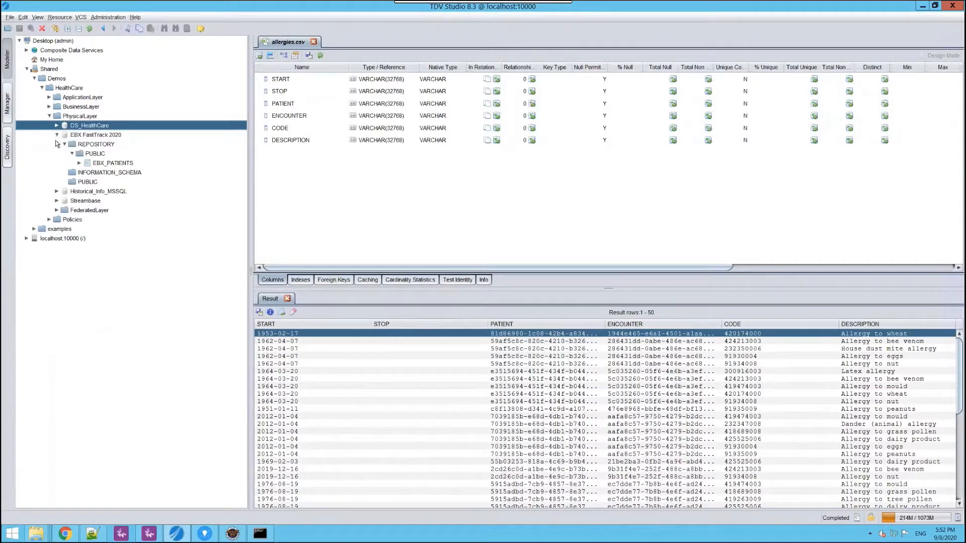
double_click(104, 164)
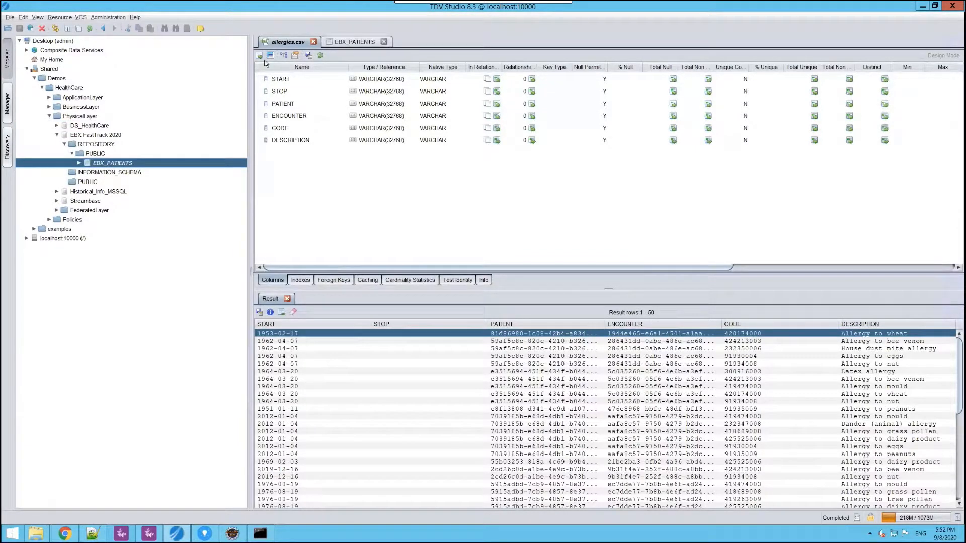
click(314, 42)
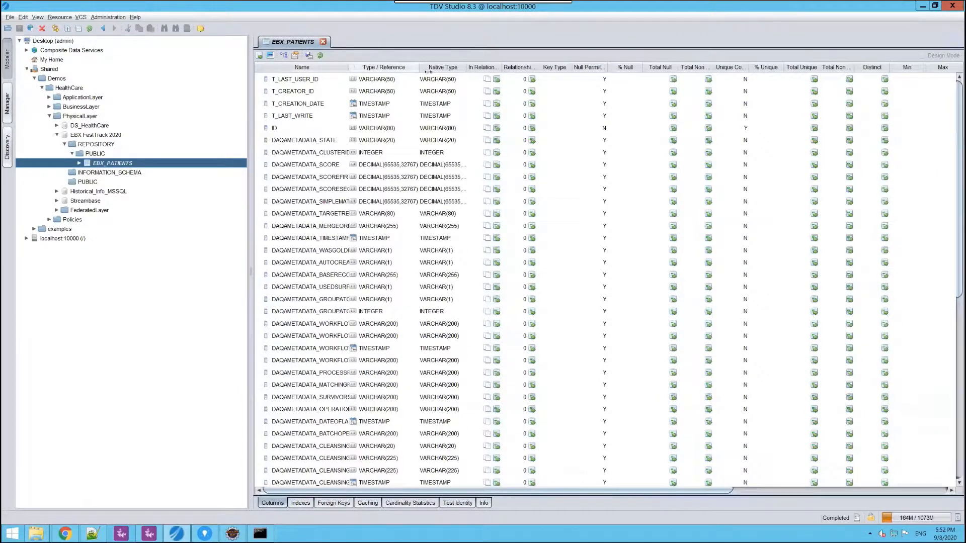
drag(348, 71, 427, 72)
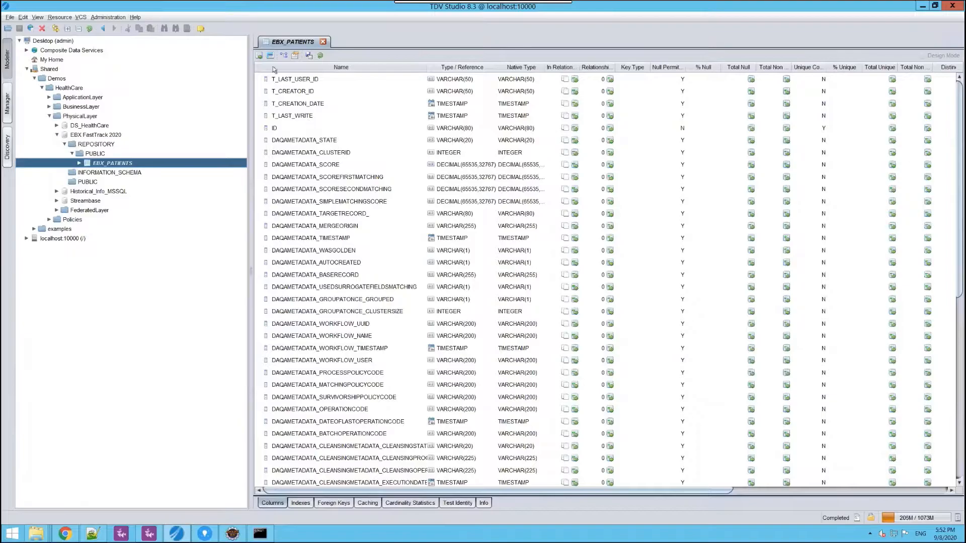
- Show the contents of EBX_PATIENTS, review the patient fields including the widened ethnicity and birthplace columns, and close the table
click(259, 56)
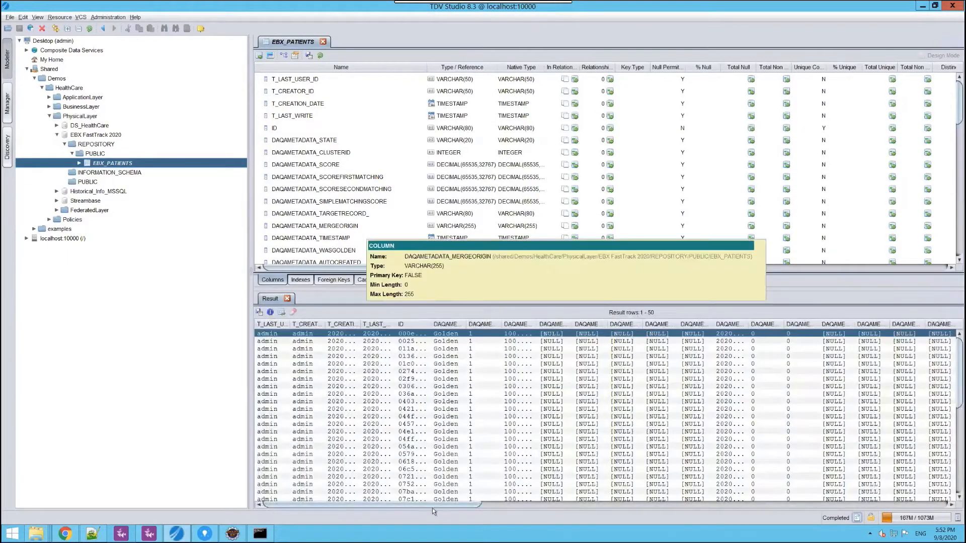
drag(460, 505, 781, 507)
drag(838, 519, 908, 495)
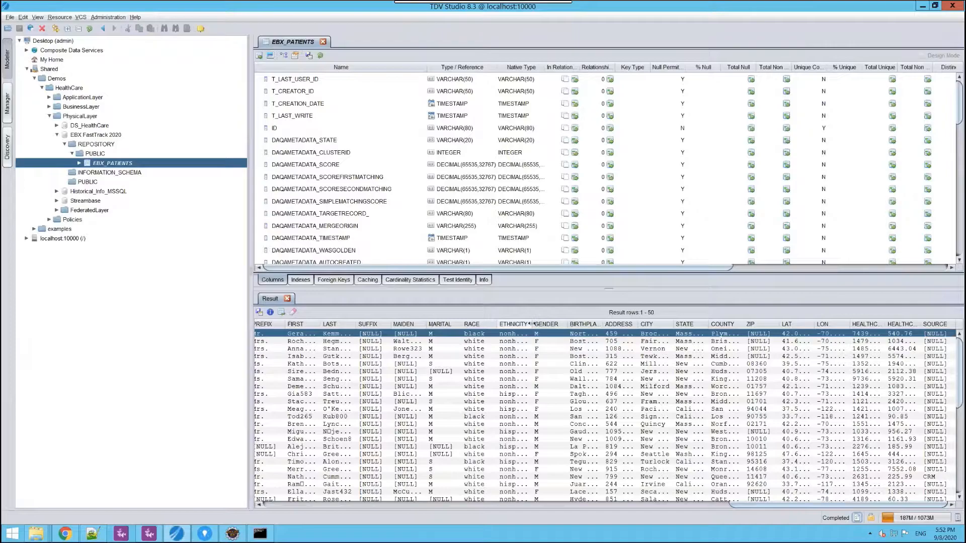
drag(531, 324, 587, 324)
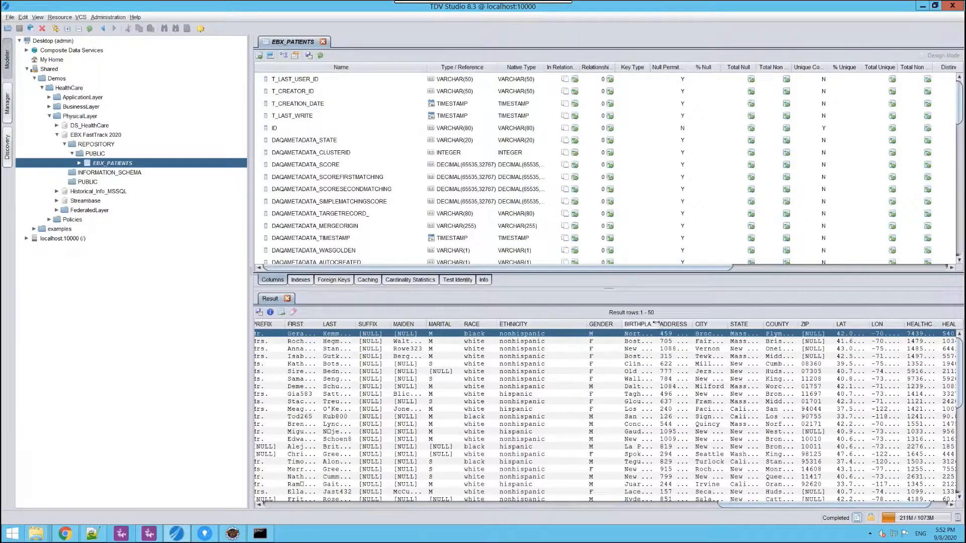
drag(655, 324, 752, 324)
click(323, 42)
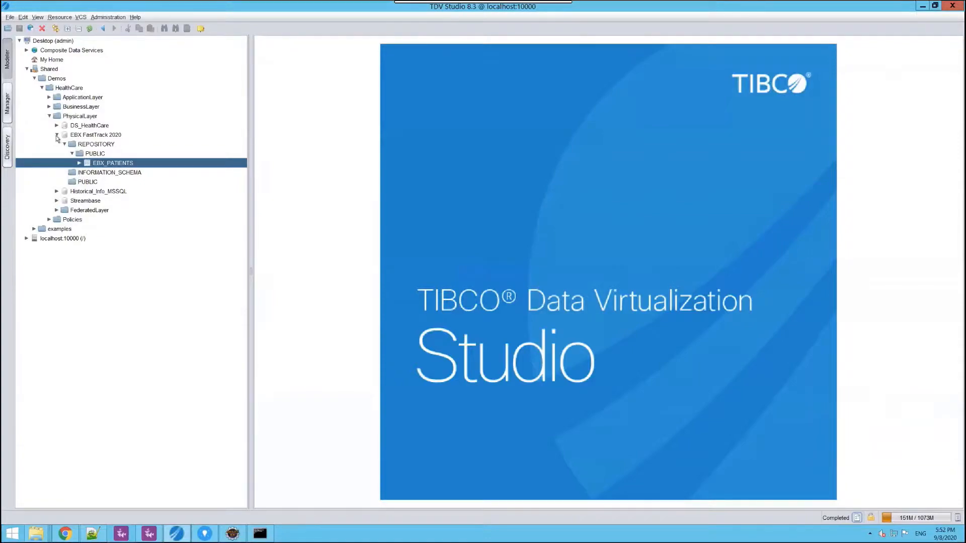
- Preview the contents of the medications table in the Historical_Info_MSSQL source and close it
click(57, 136)
click(57, 145)
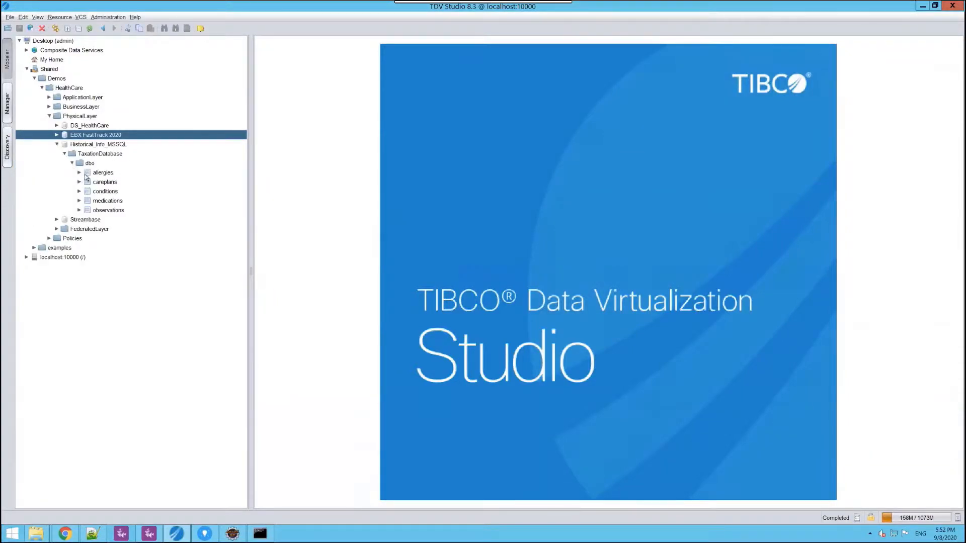
click(108, 202)
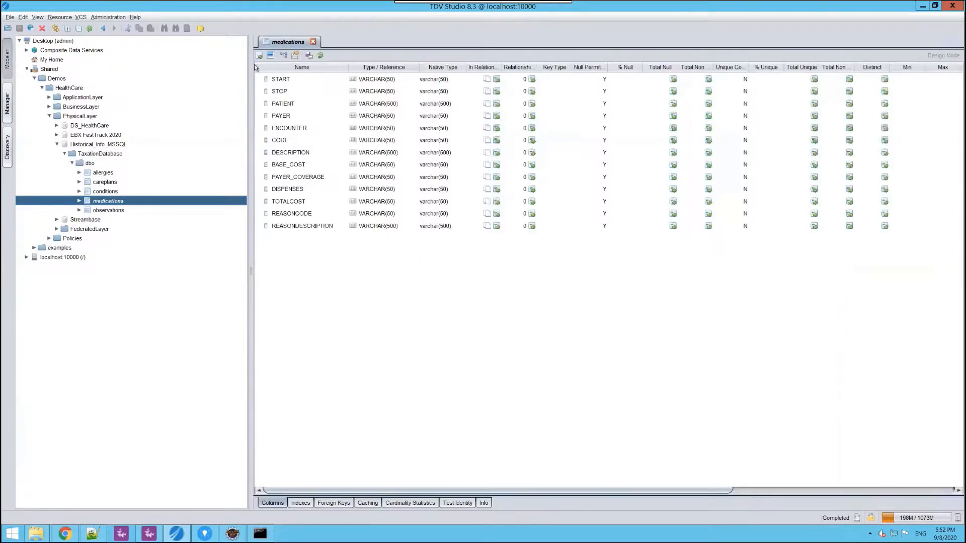
click(258, 57)
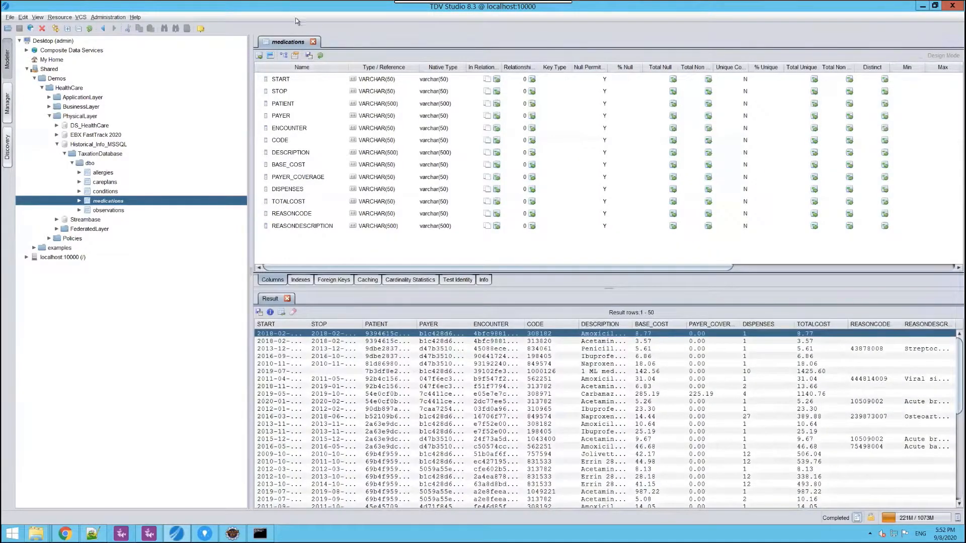
click(313, 42)
- Preview the contents of the diagnosis table in the Streambase source and close it
click(57, 219)
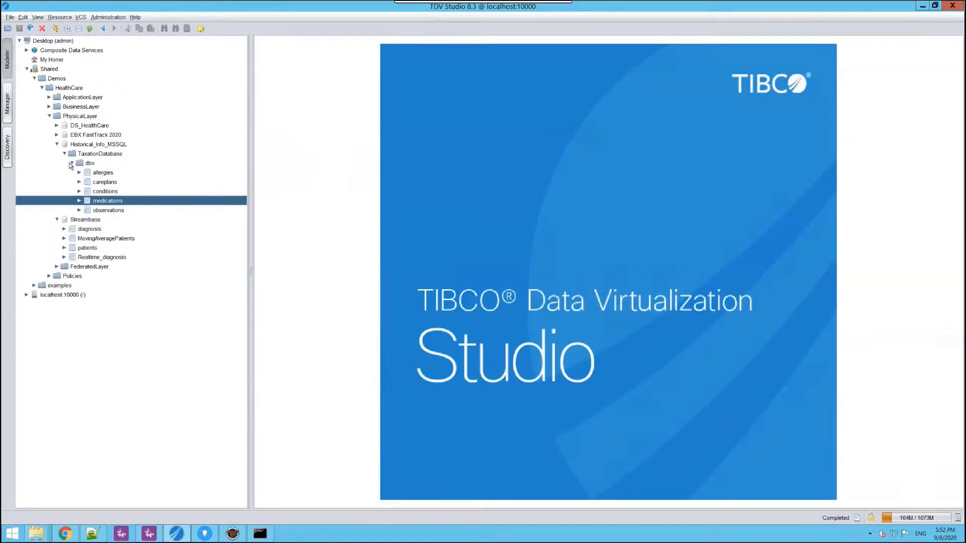
click(57, 145)
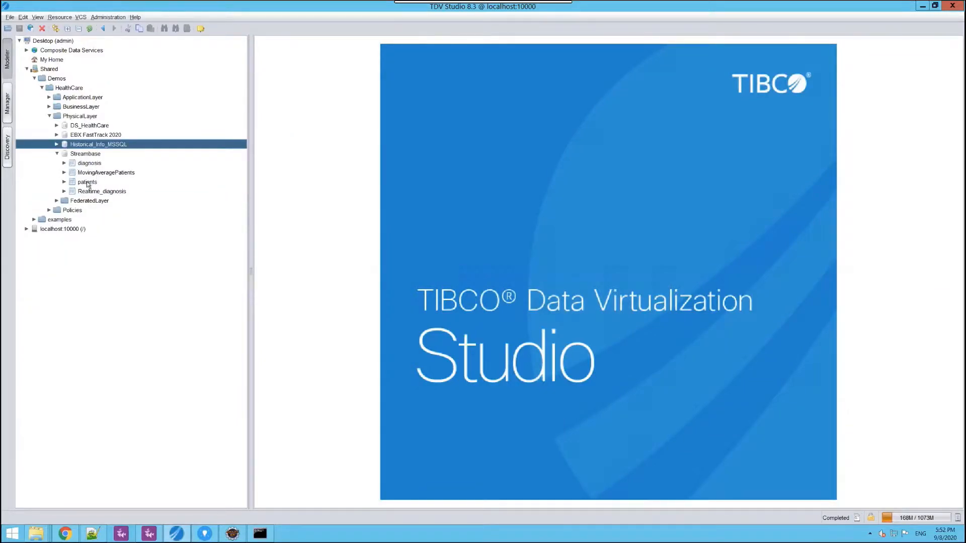
double_click(87, 164)
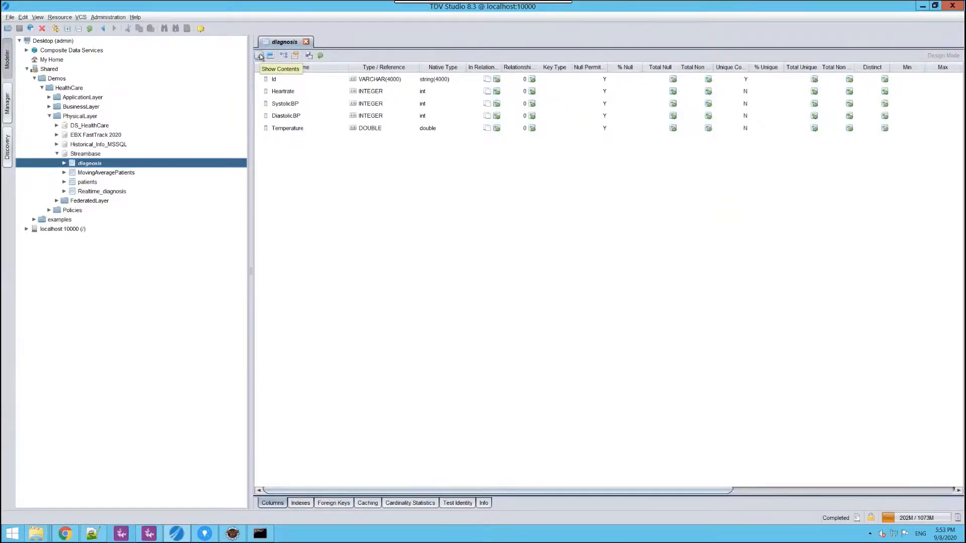
click(259, 56)
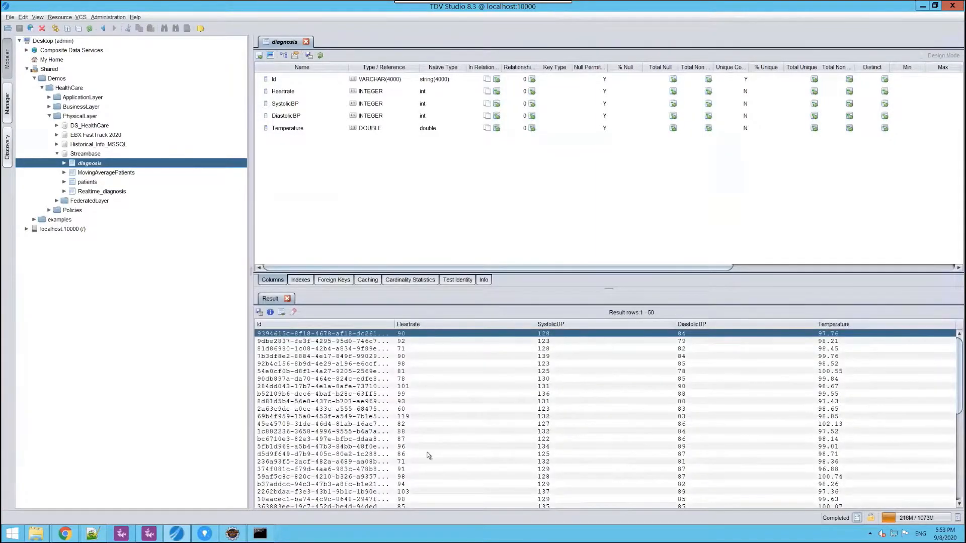
click(306, 41)
- Collapse the PhysicalLayer folder and open the mdl_HC model from the Modelling folder of BusinessLayer
click(49, 116)
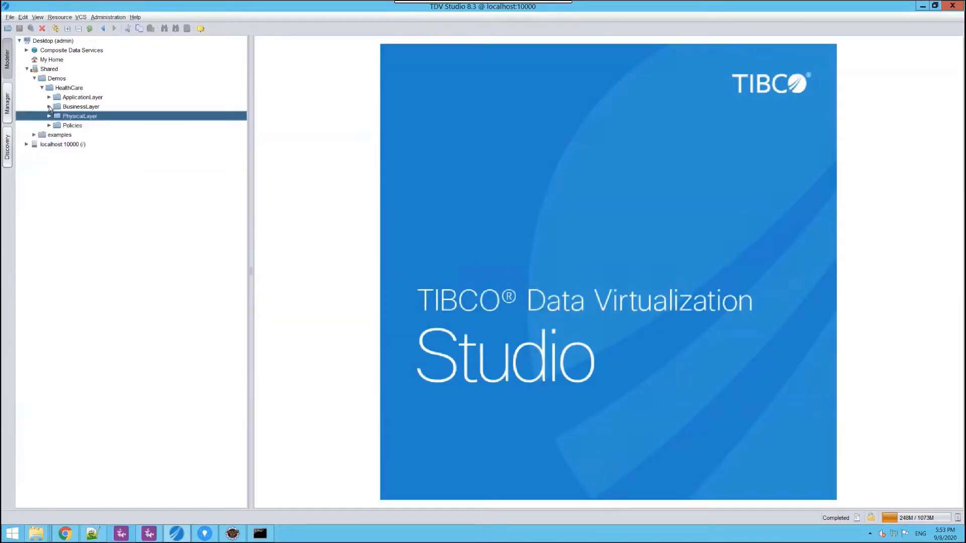
click(49, 107)
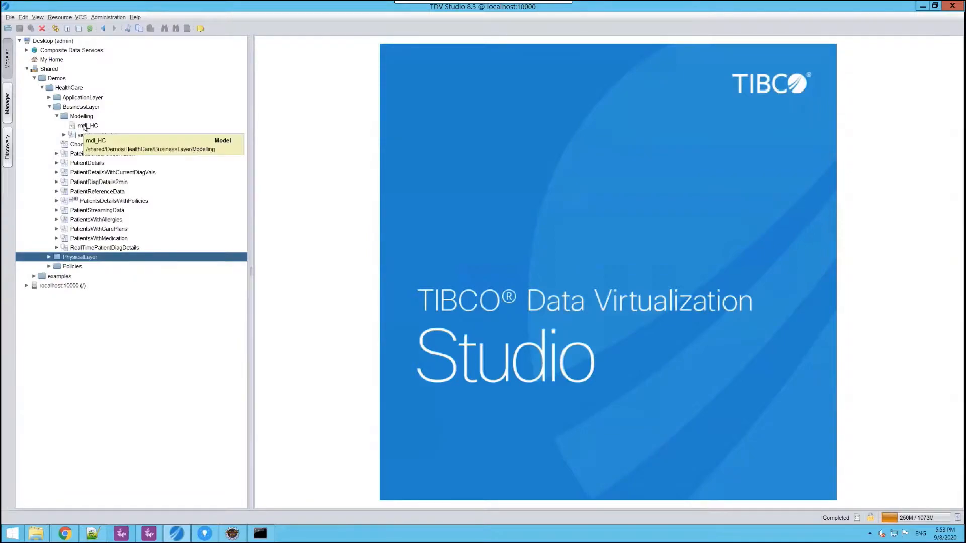
click(84, 127)
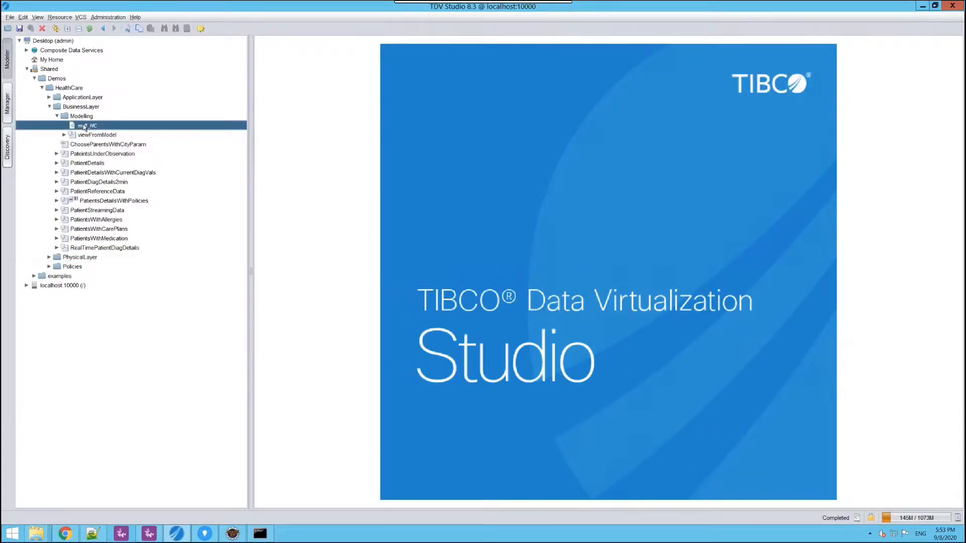
double_click(84, 126)
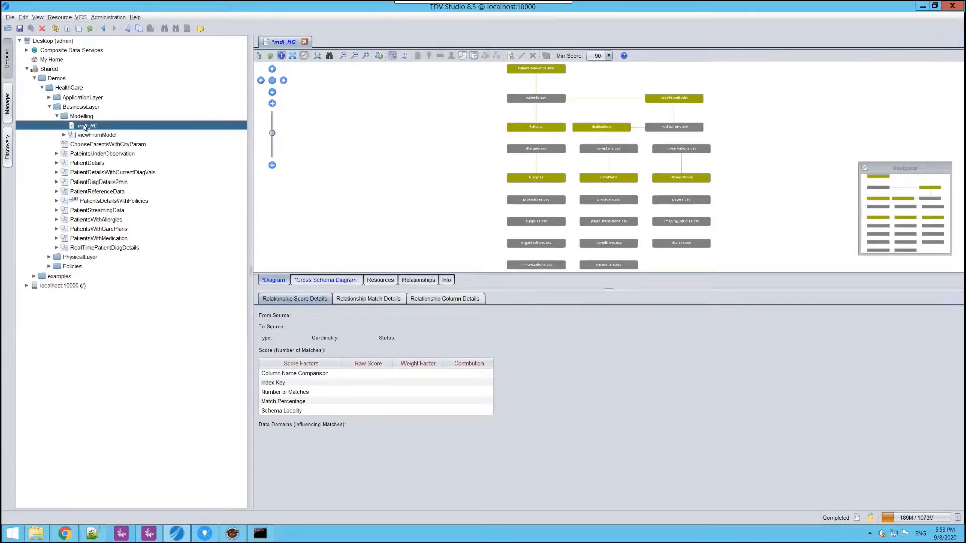
- Inspect the relationships linking patients.csv with PatientReferenceData and viewFromModel in the diagram, and close the model without saving
click(535, 114)
click(536, 85)
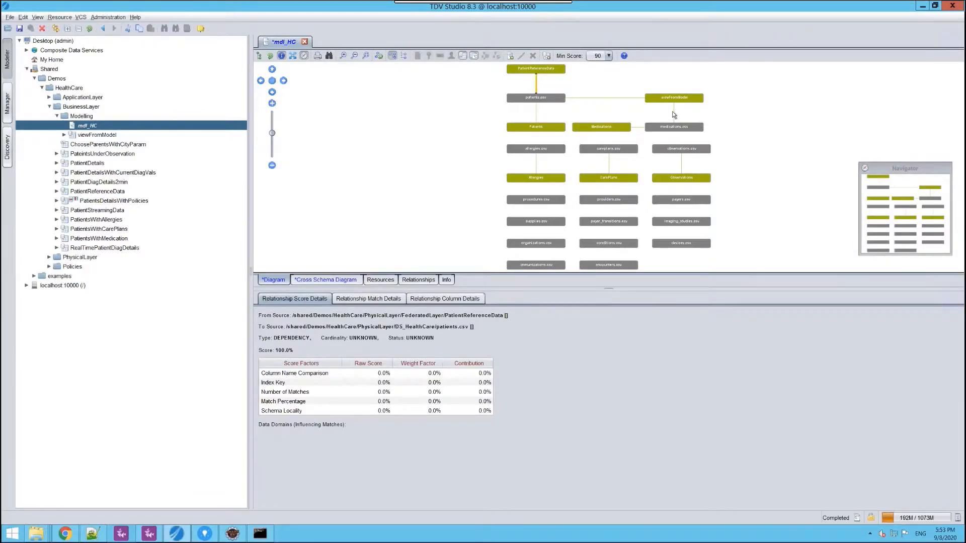
click(641, 106)
click(599, 98)
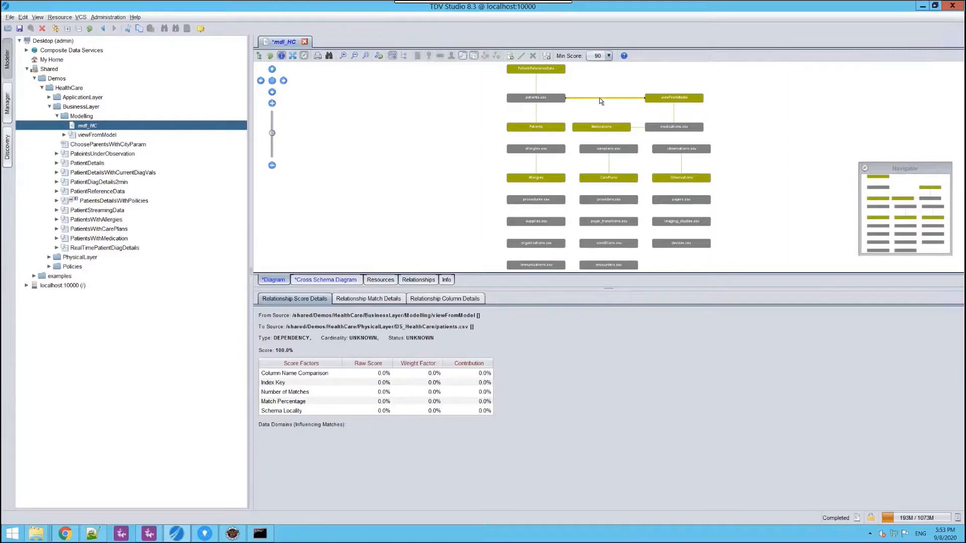
right_click(535, 83)
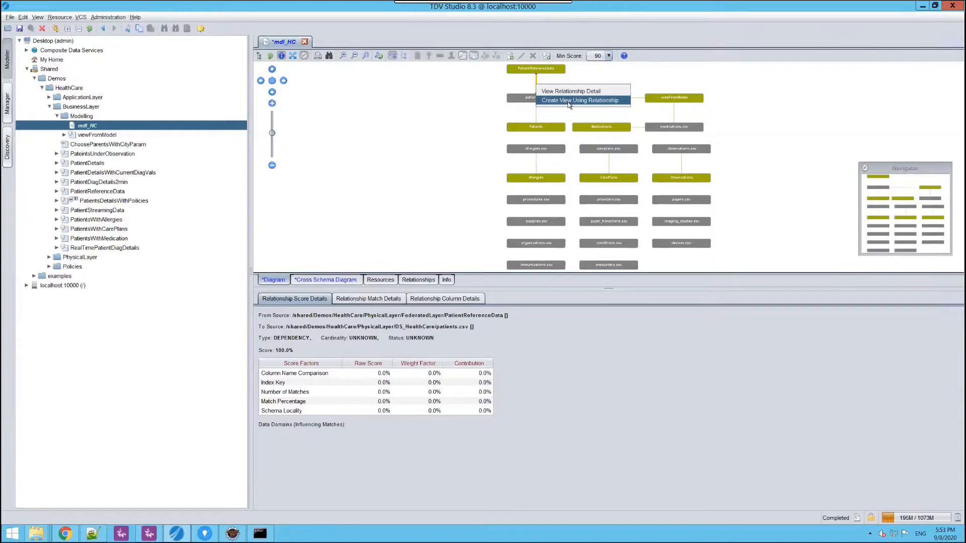
click(304, 42)
click(550, 284)
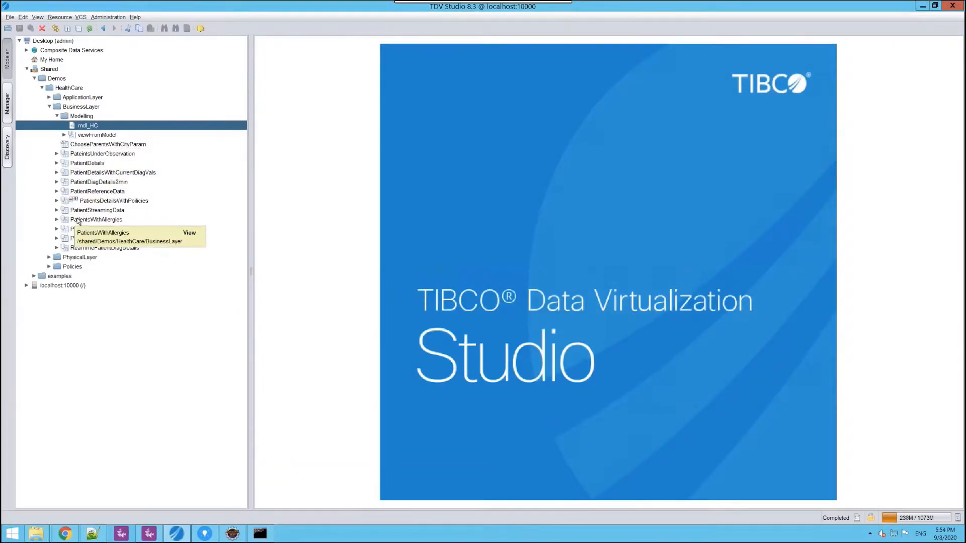
- Open the PateintsUnderObservation view in BusinessLayer and execute it
double_click(115, 155)
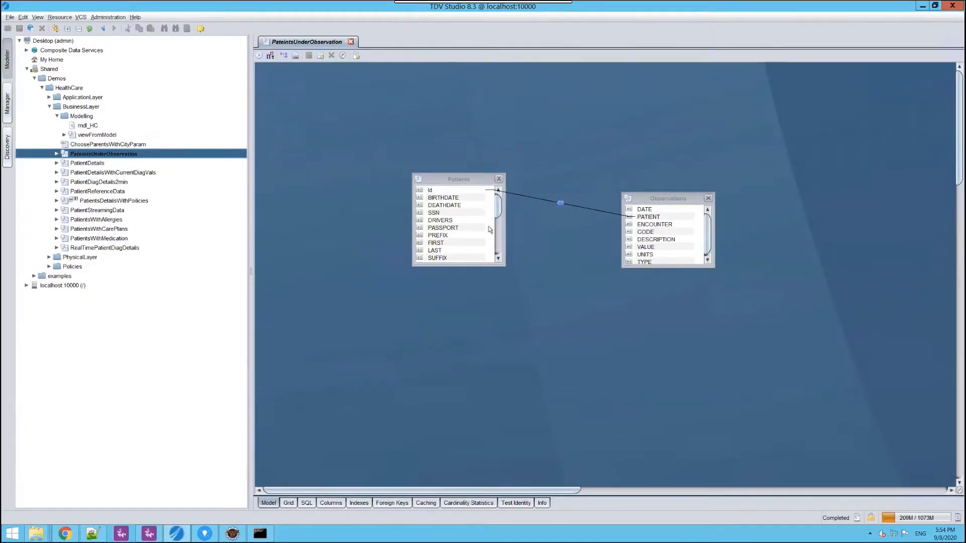
click(259, 56)
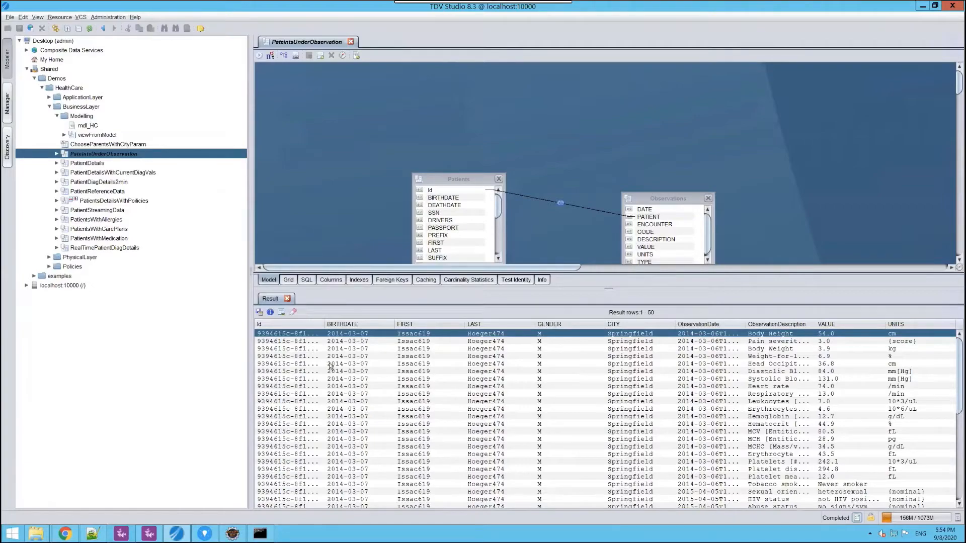
- Show the lineage of PateintsUnderObservation, enlarge its pane to examine the data flow, and shrink it again
click(283, 56)
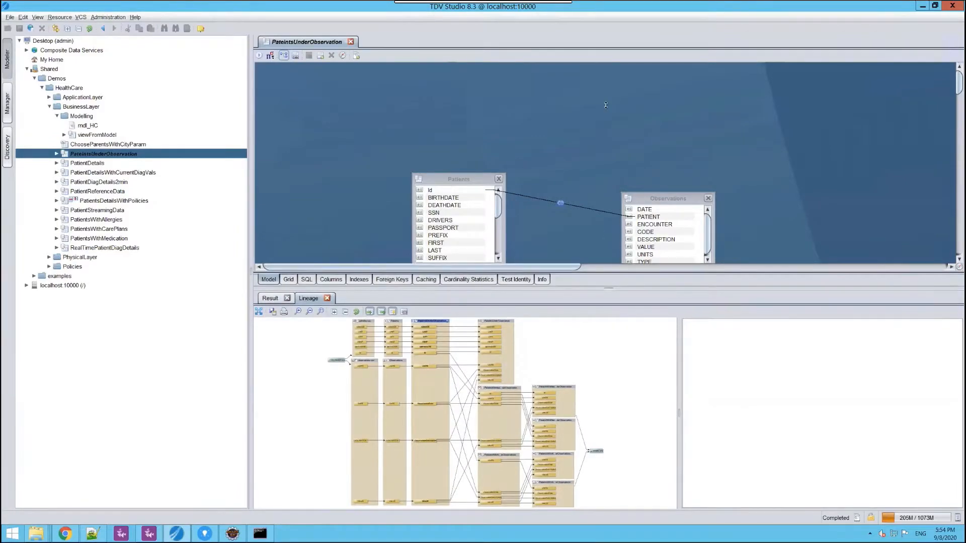
drag(608, 288, 606, 105)
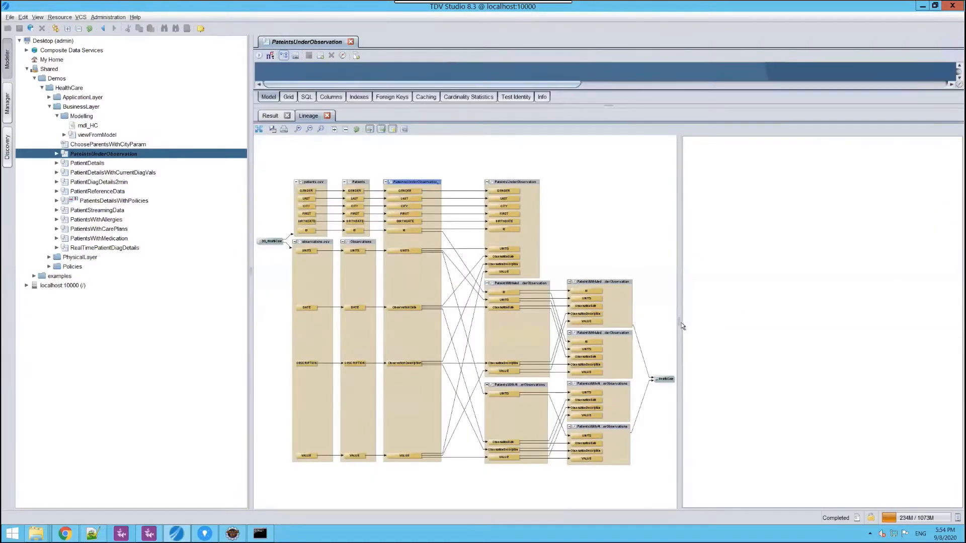
drag(679, 320, 862, 327)
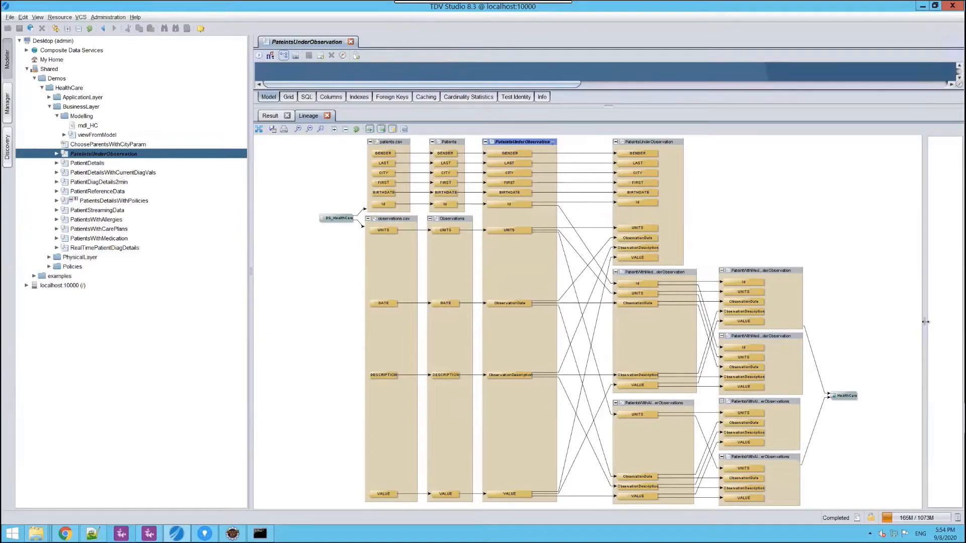
drag(925, 322, 663, 321)
drag(608, 107, 606, 354)
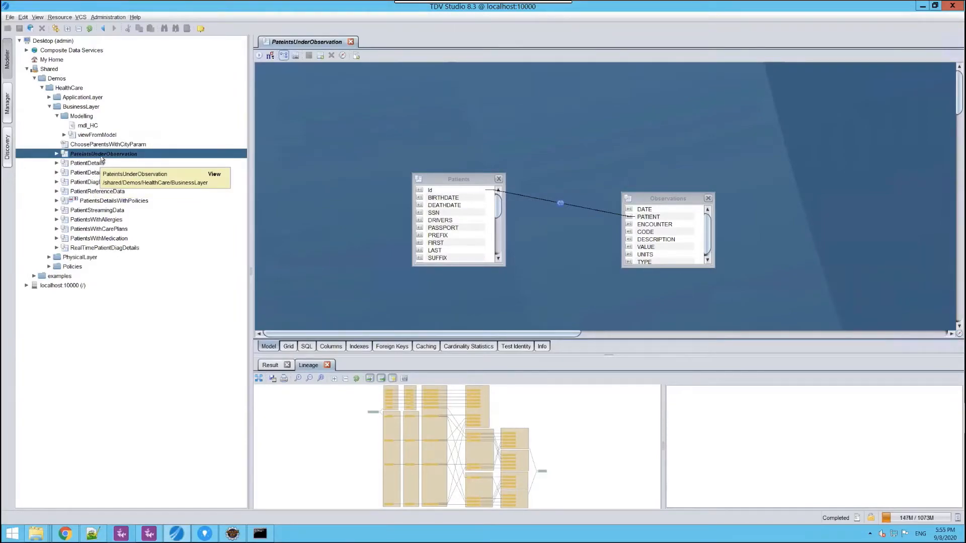
- Open the cached_PatentsRelatedDeatils view from the ApplicationLayer folder and close PateintsUnderObservation
click(49, 107)
click(49, 97)
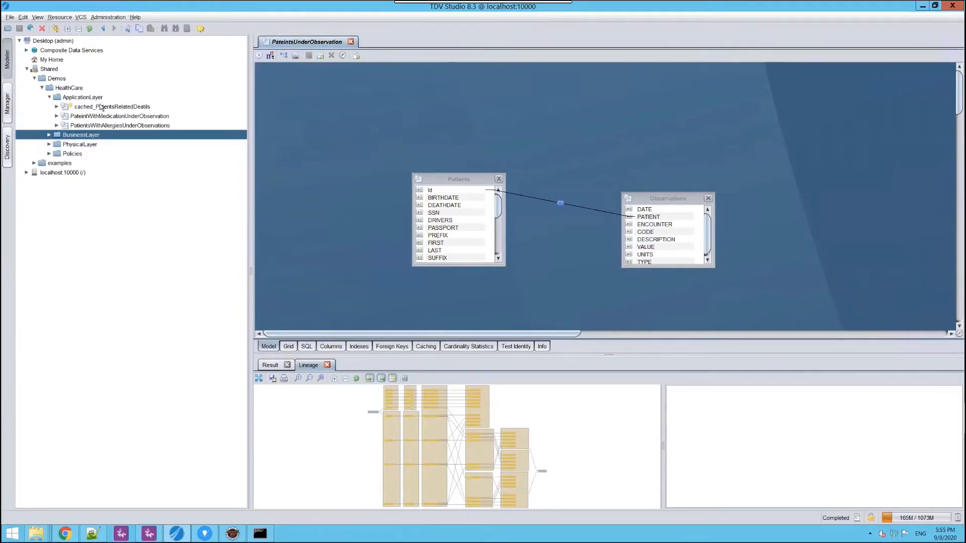
double_click(101, 107)
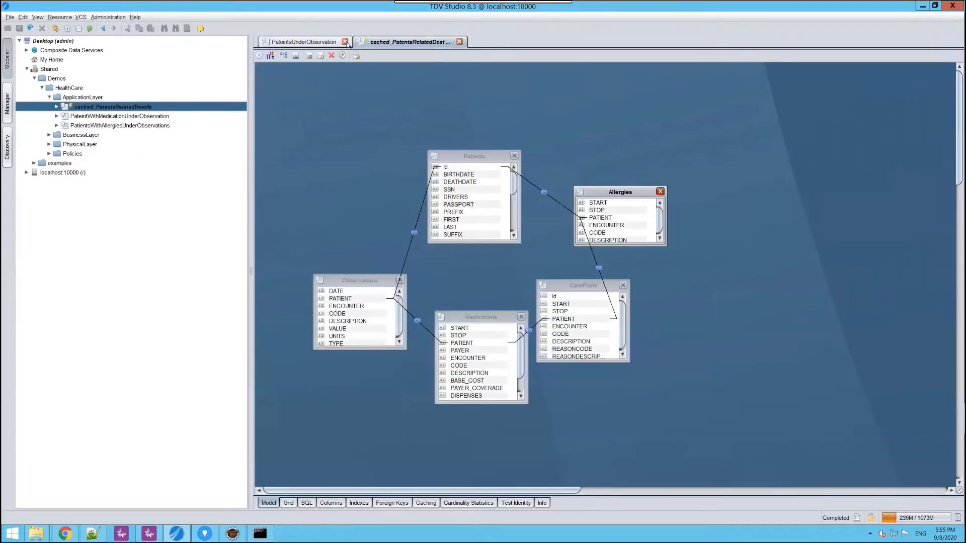
click(351, 42)
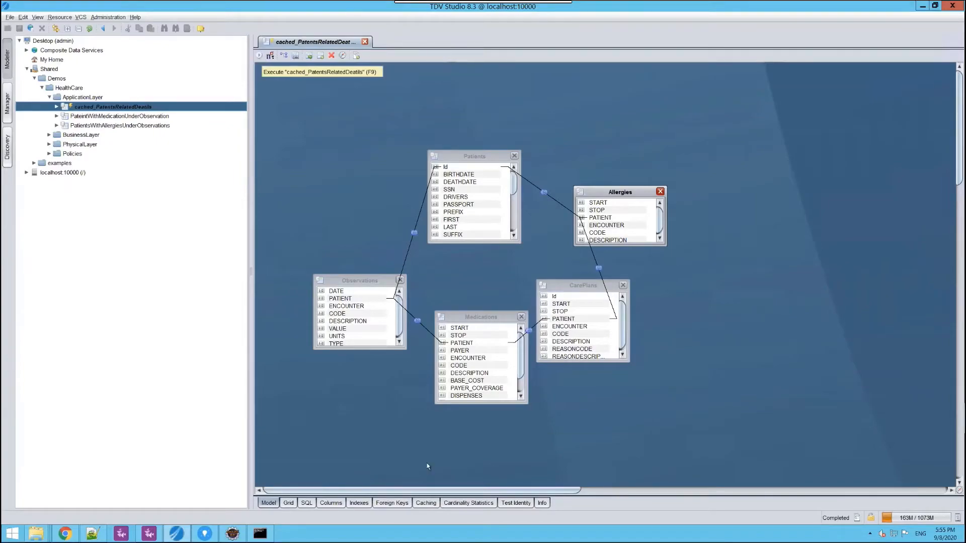
- Review the caching settings of the cached_PatentsRelatedDeatils view, including storage, refresh mode and expiration
click(429, 505)
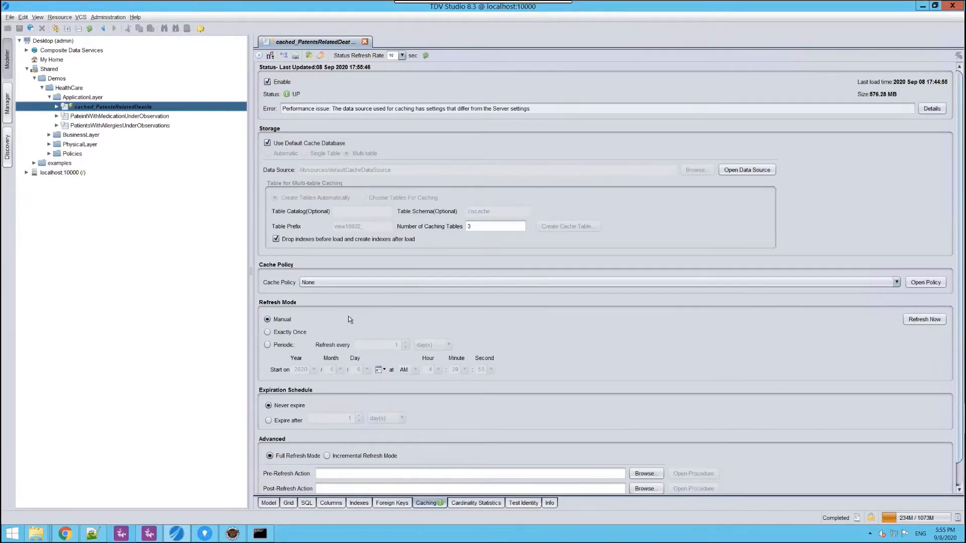
scroll(348, 352, down, 1)
scroll(348, 352, up, 1)
- Start publishing the cached_PatentsRelatedDeatils view, review the available HealthCare database and Web Services targets, and close without publishing
right_click(139, 110)
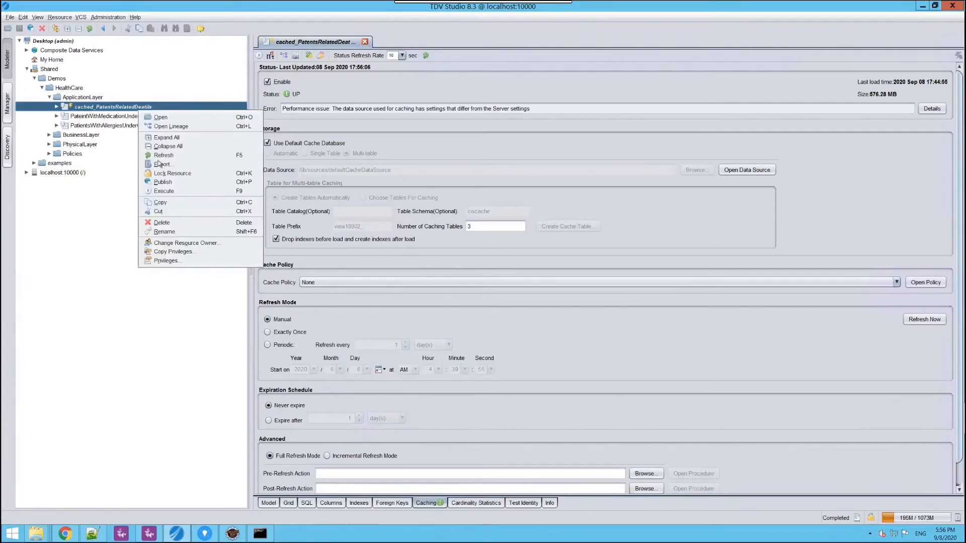
click(190, 183)
click(367, 169)
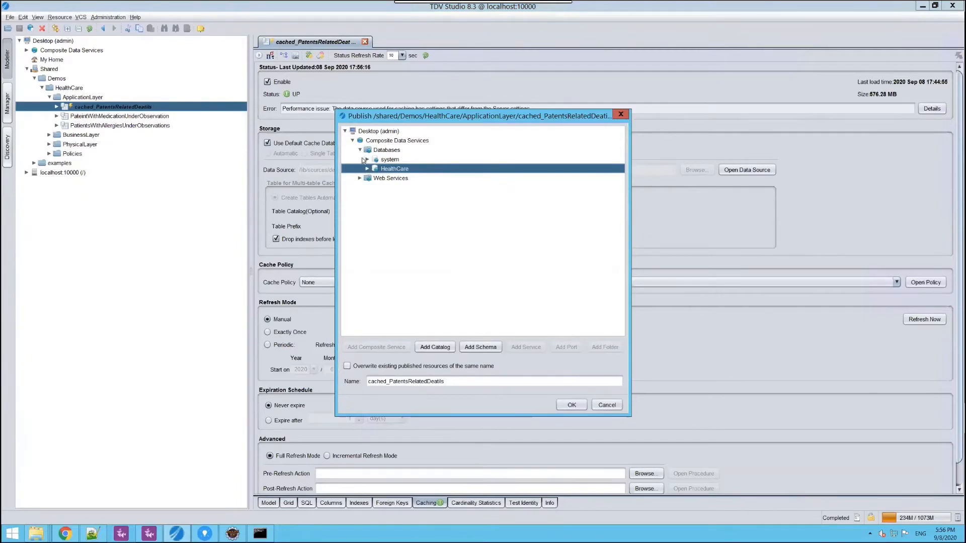
click(367, 169)
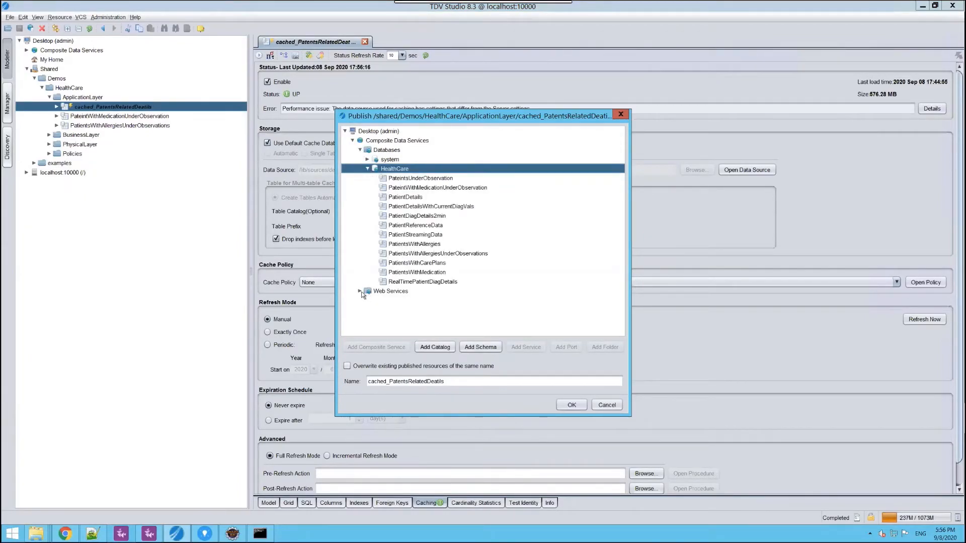
click(368, 169)
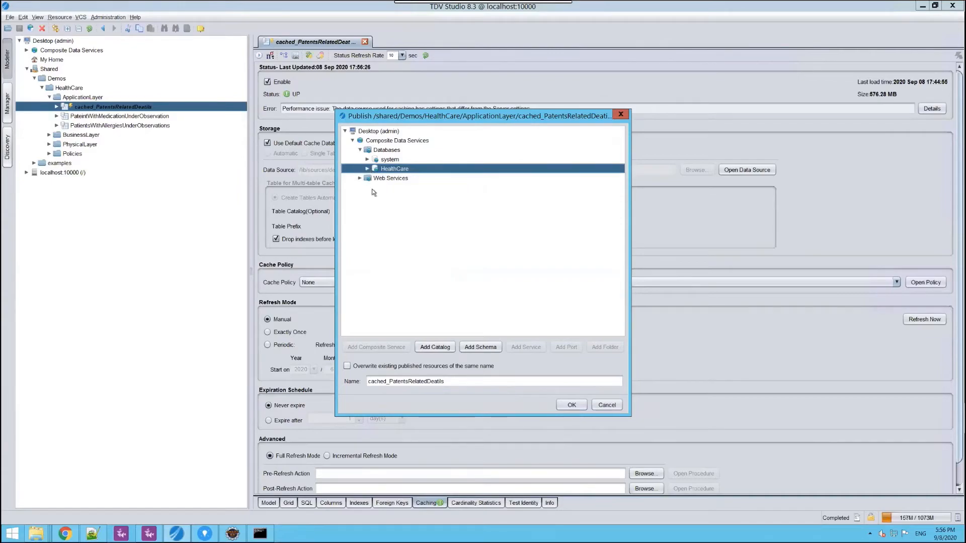
click(359, 178)
click(367, 187)
click(606, 405)
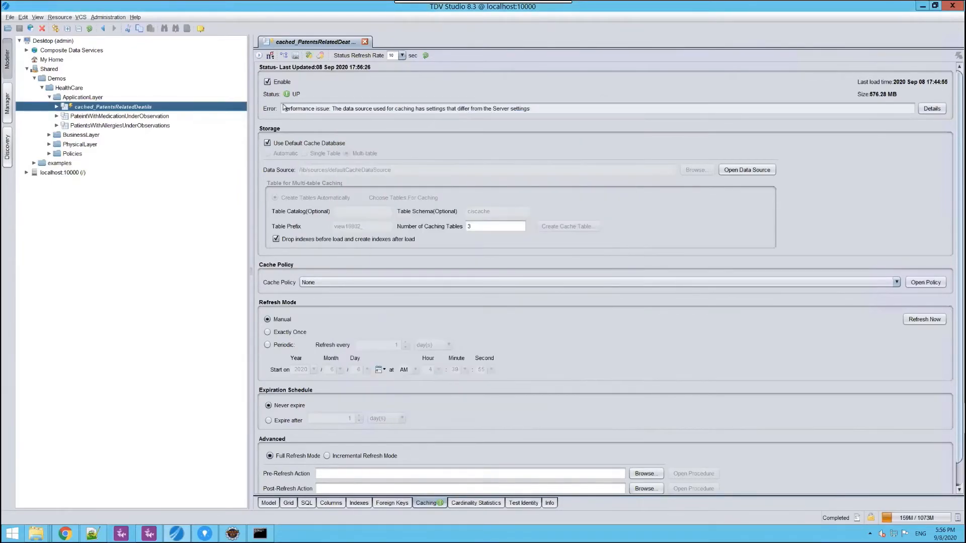
- Open the Published REST Web Services documentation and examine the PateintWithMedicationUnderObservation endpoint's parameters and example response
click(139, 28)
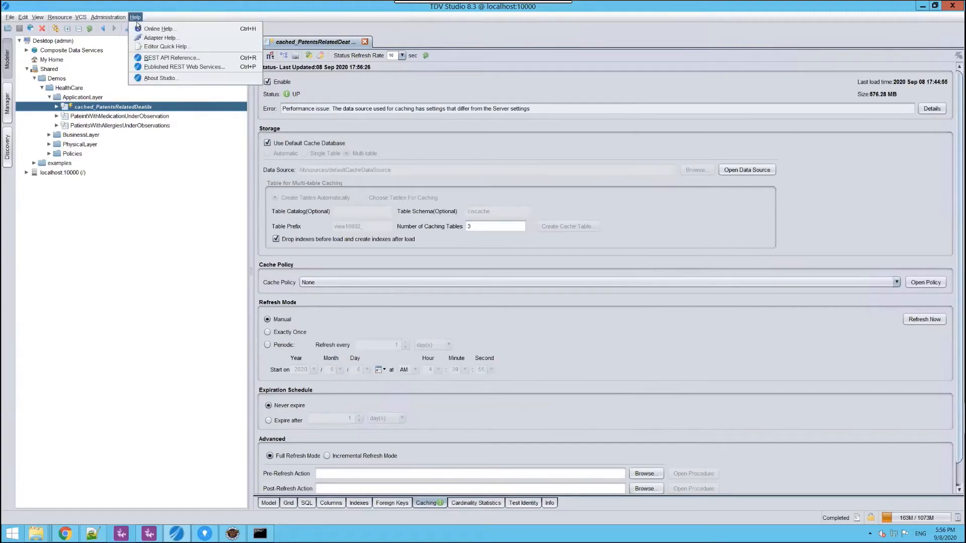
click(154, 67)
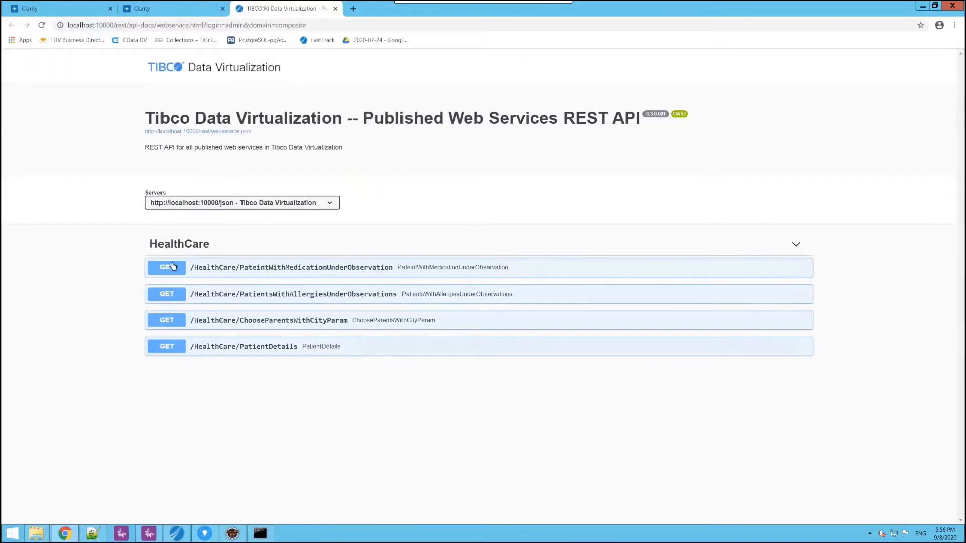
click(167, 266)
scroll(88, 279, down, 3)
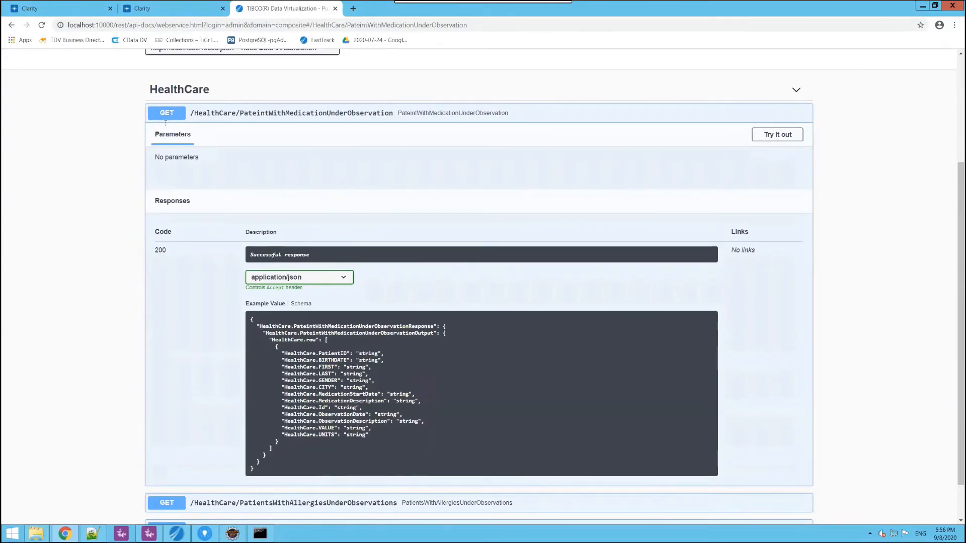
click(176, 110)
- Examine the PatientsWithAllergiesUnderObservations endpoint and the CITY parameter of the ChooseParentsWithCityParam endpoint
click(168, 295)
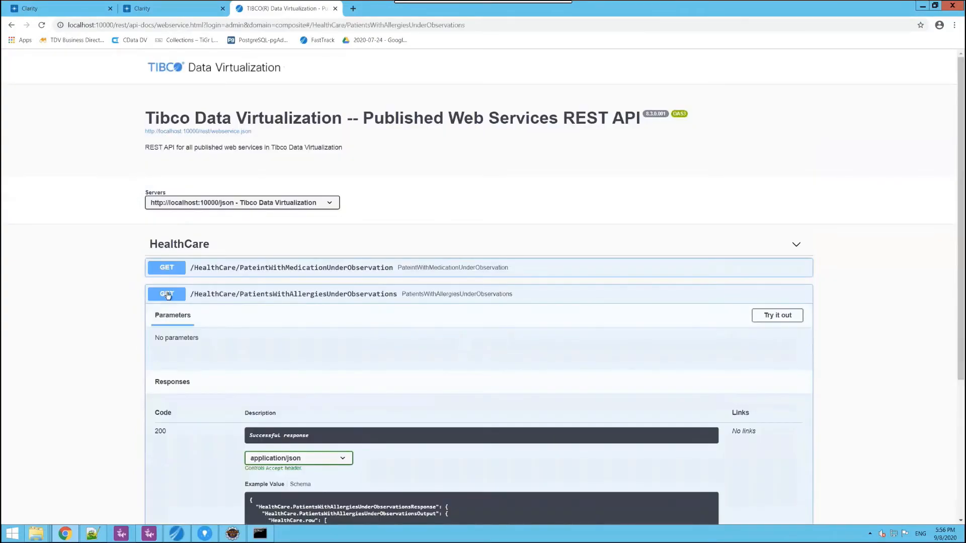
scroll(168, 295, down, 4)
click(165, 95)
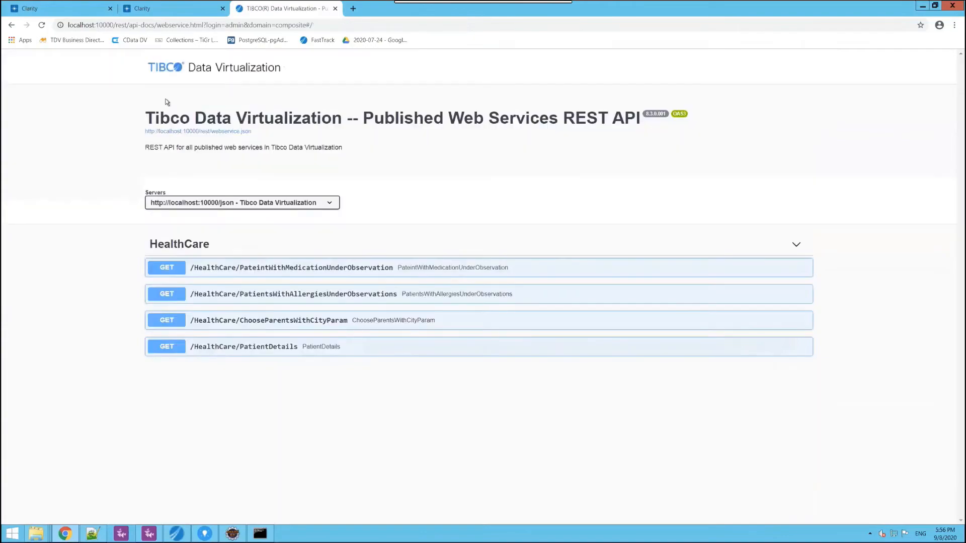
click(168, 323)
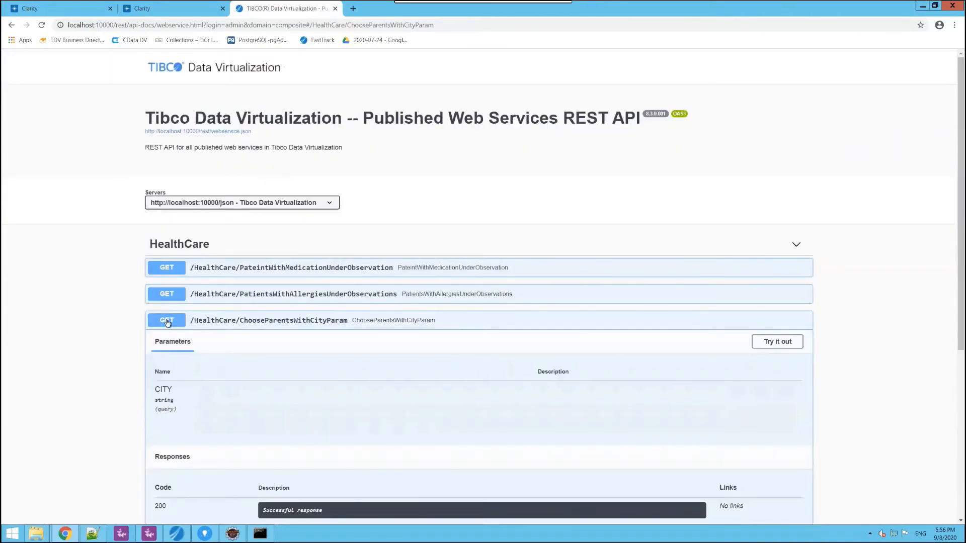
scroll(168, 322, down, 6)
- Switch back to TDV Studio, collapse ApplicationLayer and expand the localhost:10000 server and the BusinessLayer and PhysicalLayer folders
click(180, 534)
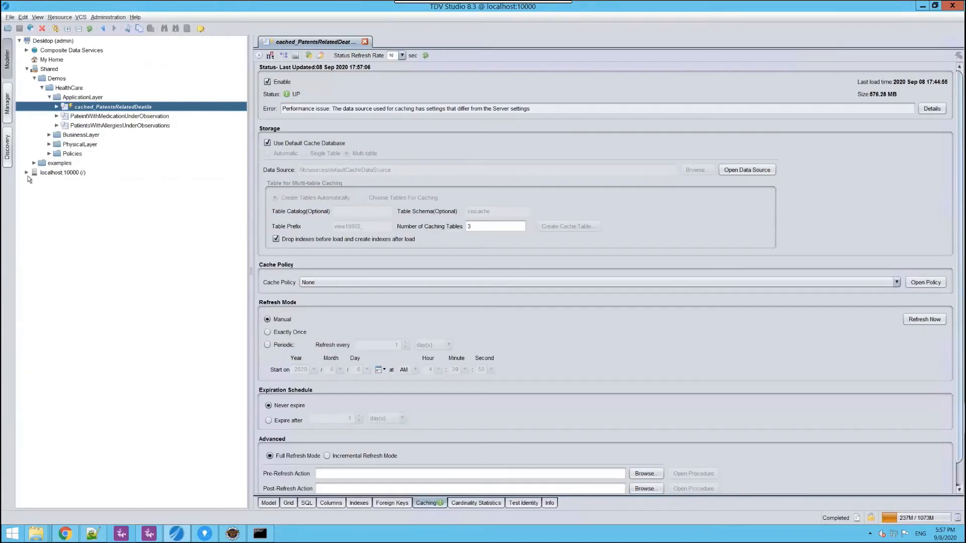
click(27, 173)
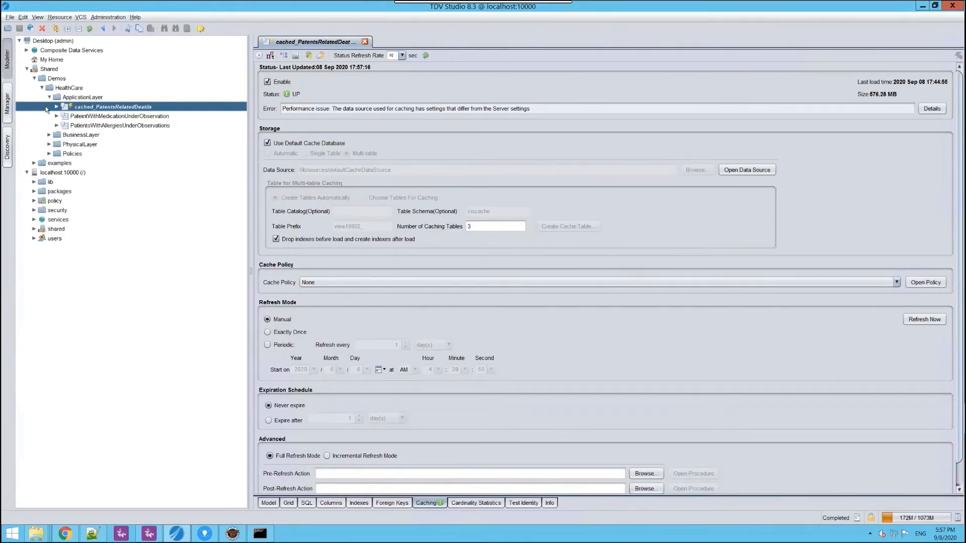
click(56, 107)
click(49, 97)
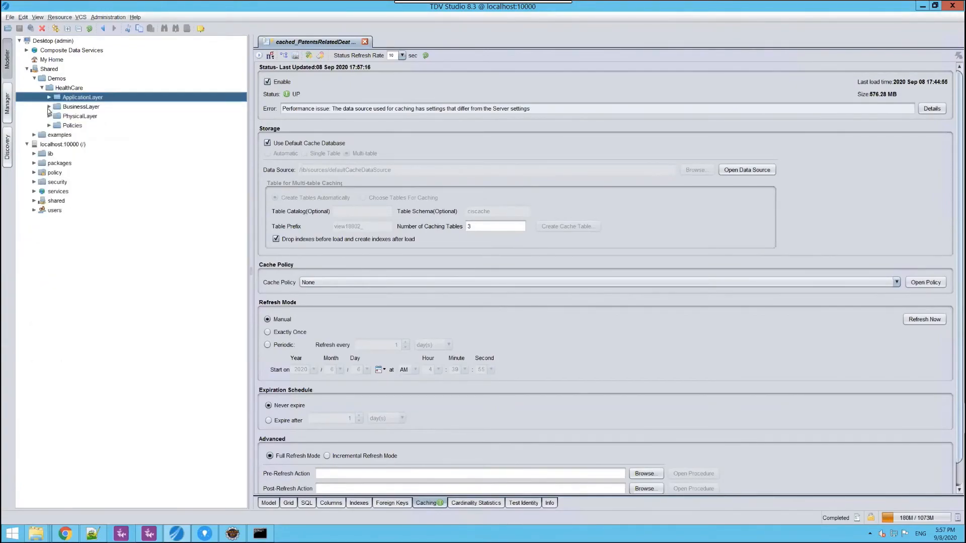
click(49, 117)
click(49, 107)
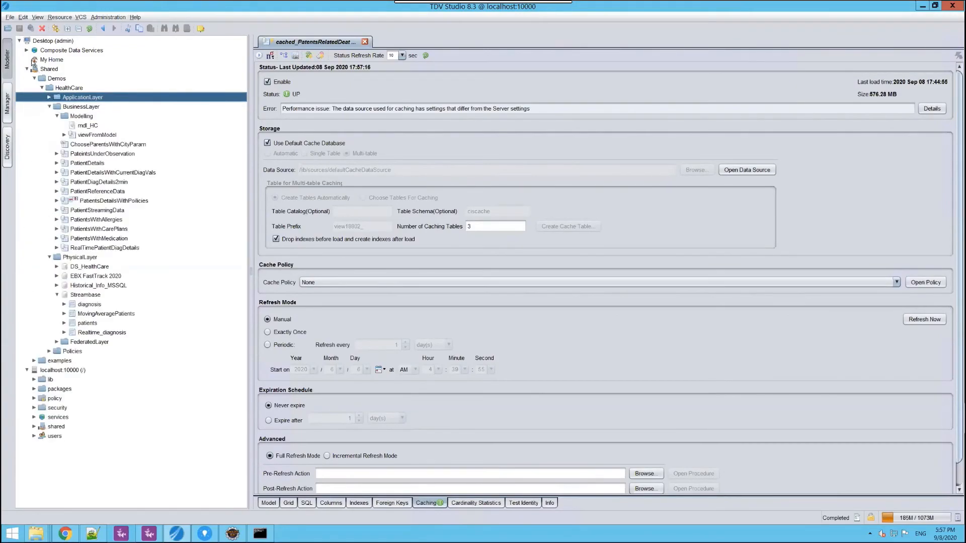
- Expand Composite Data Services to list the resources published under the HealthCare database and the HealthCare web service
click(28, 50)
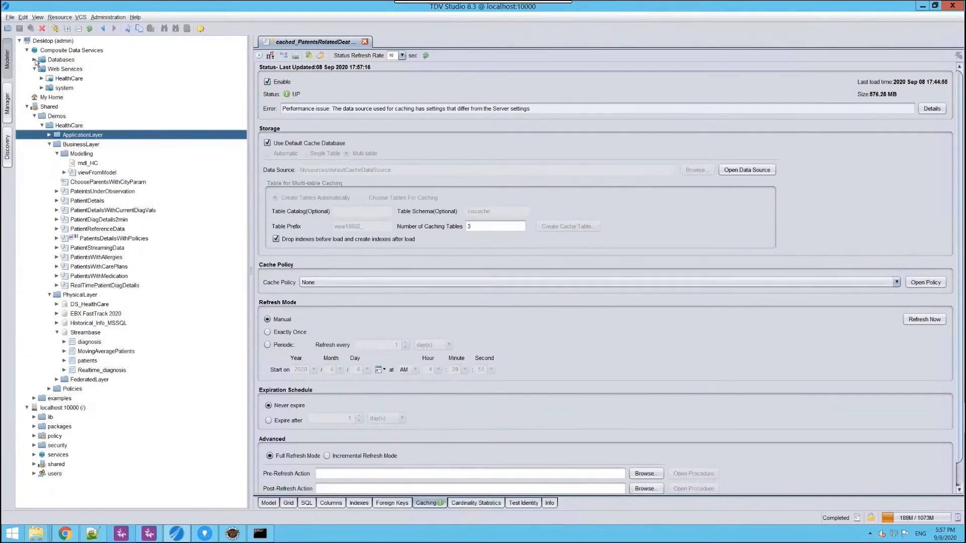
click(35, 60)
click(41, 79)
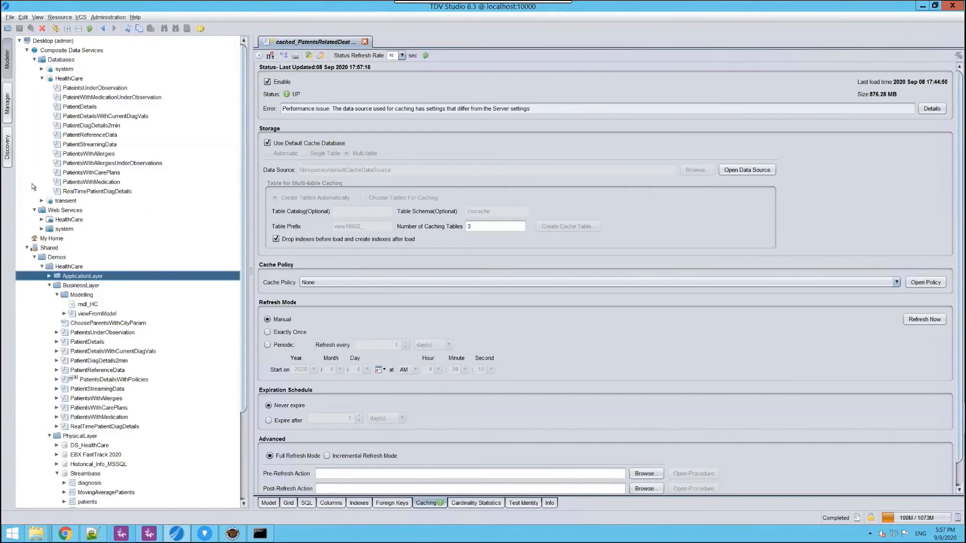
click(42, 219)
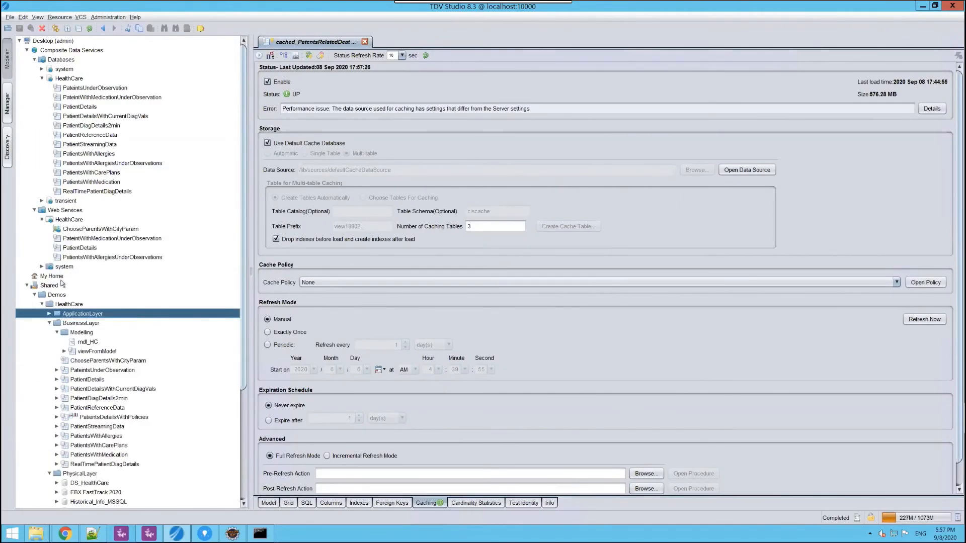
- Open the PateintsUnderObservation view from the BusinessLayer folder and display its SQL definition
scroll(187, 359, down, 2)
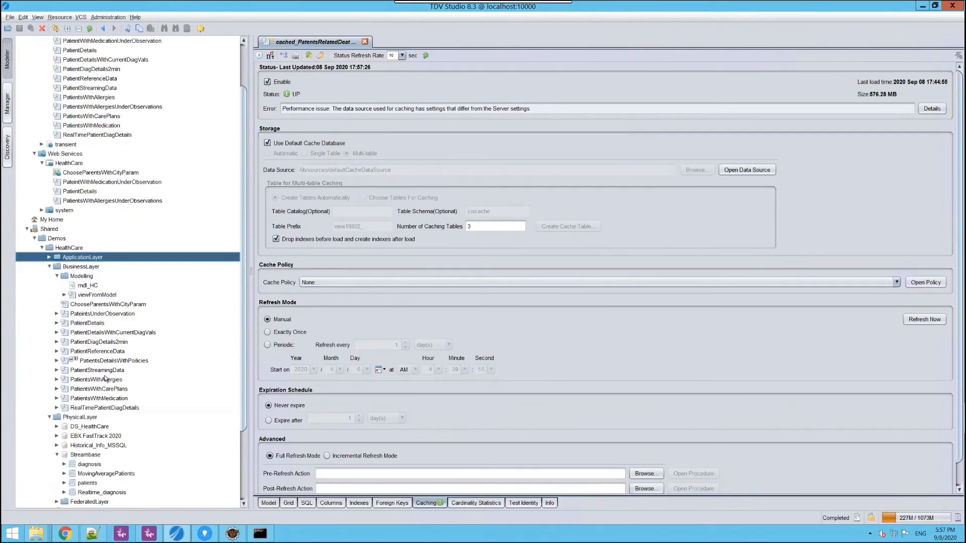
click(108, 314)
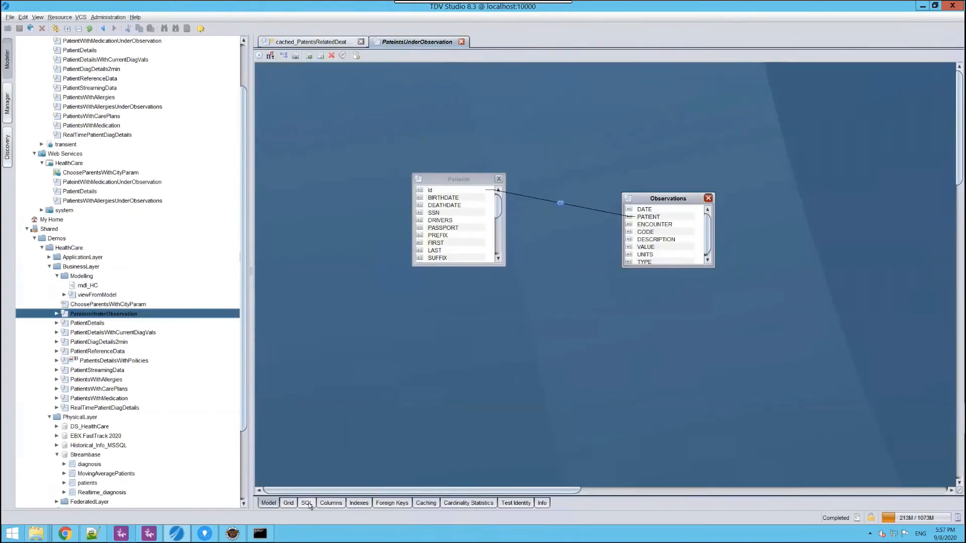
click(308, 503)
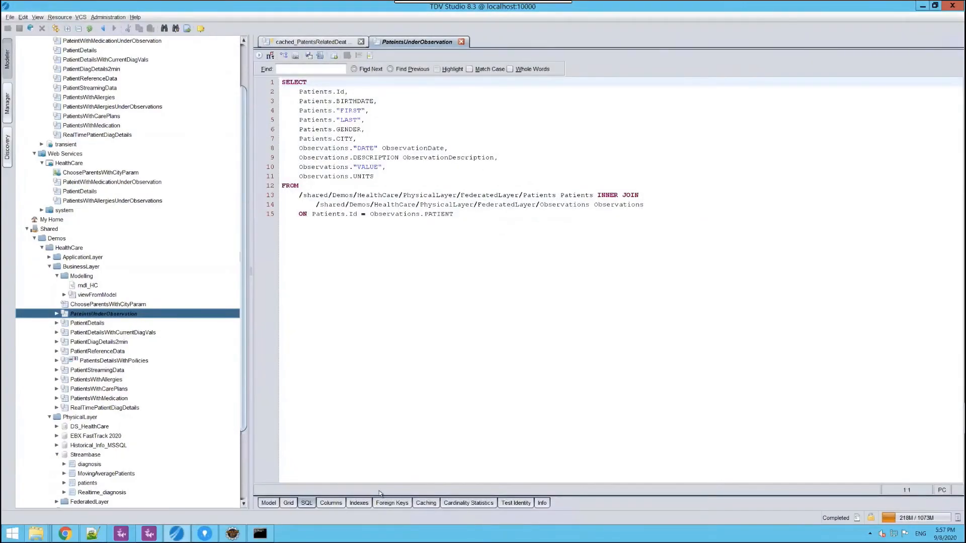